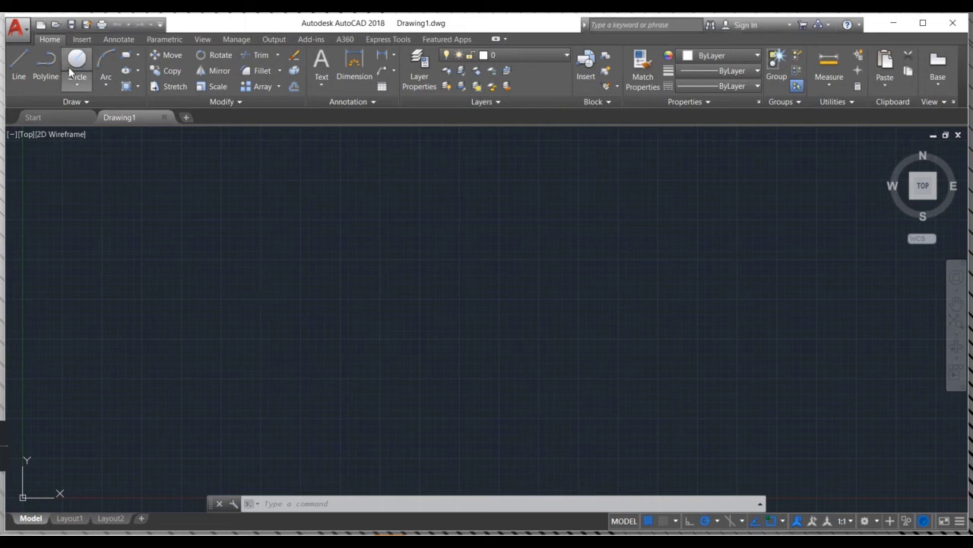
Draw the inner circle with radius 5.
click(432, 278)
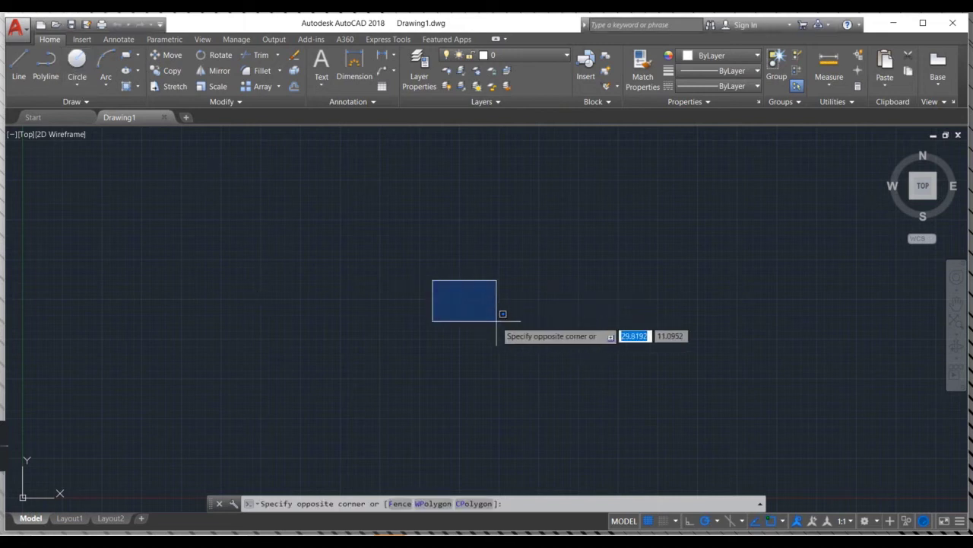
key(Escape)
key(Escape)
key(Escape)
click(77, 61)
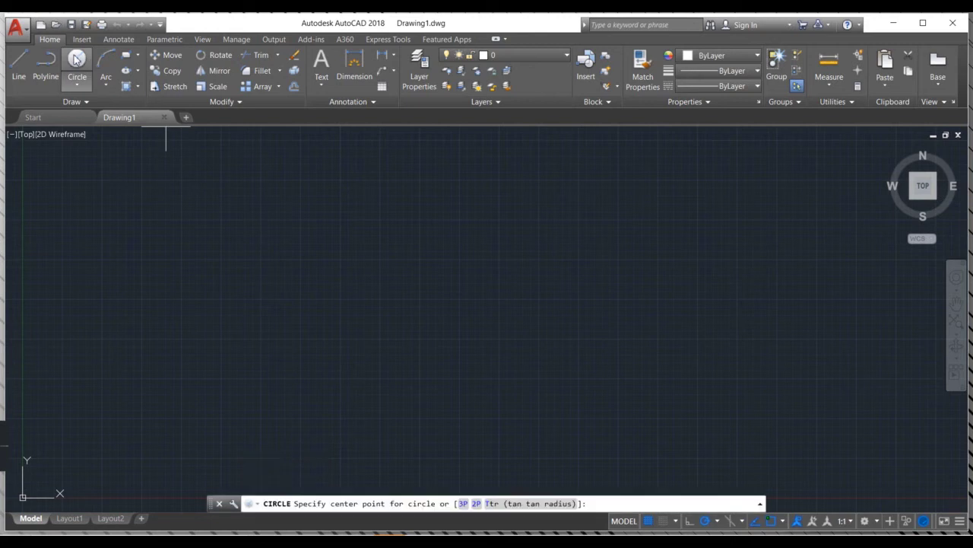
click(440, 235)
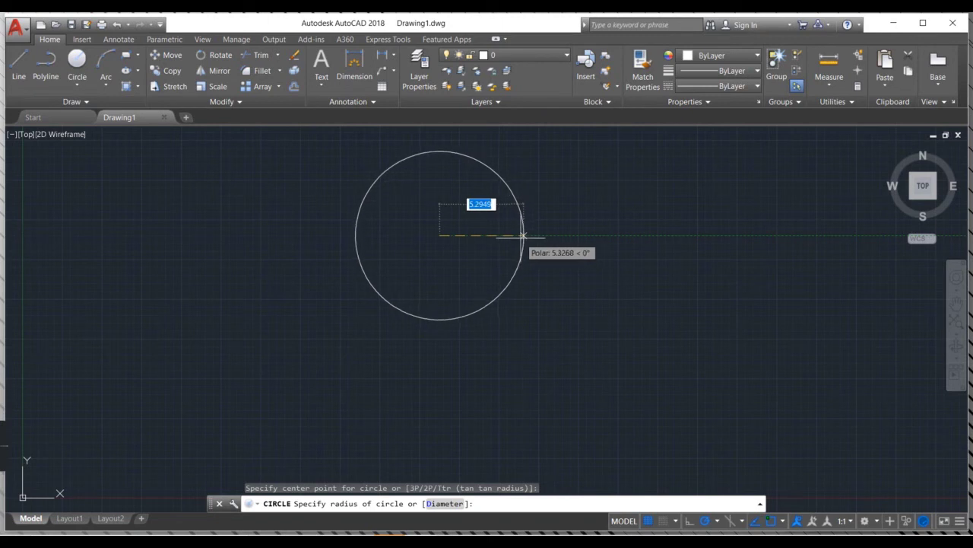
text(5)
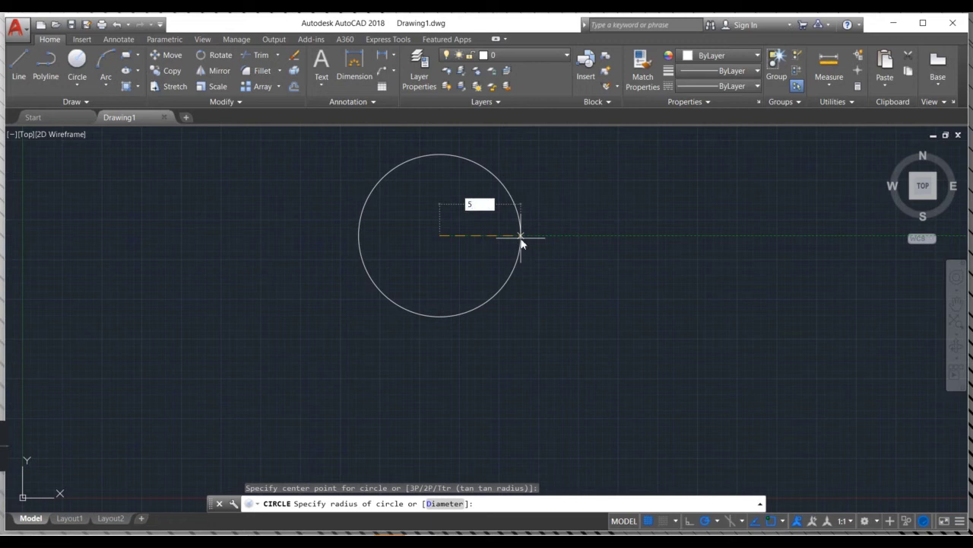
key(Return)
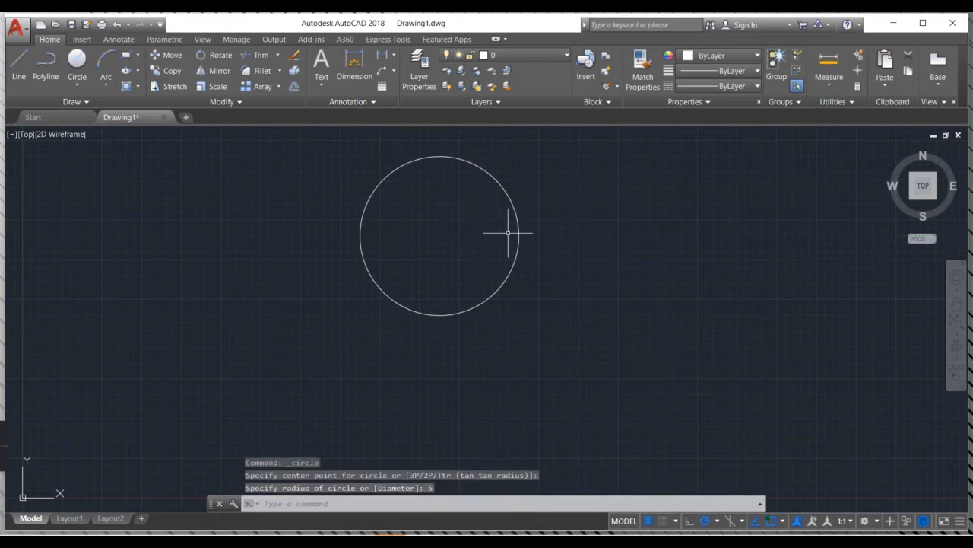
Draw a concentric outer circle of radius 7 on the same centre.
click(76, 61)
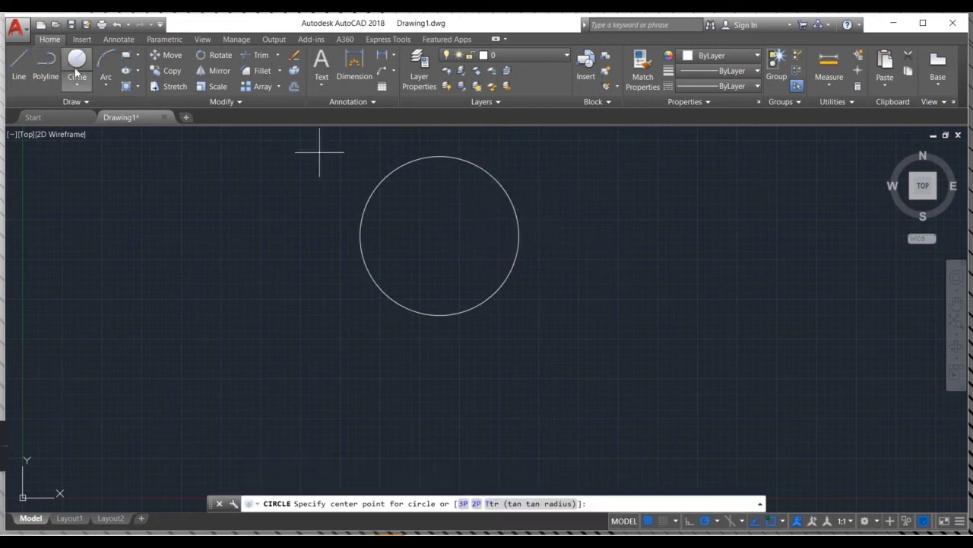
click(440, 235)
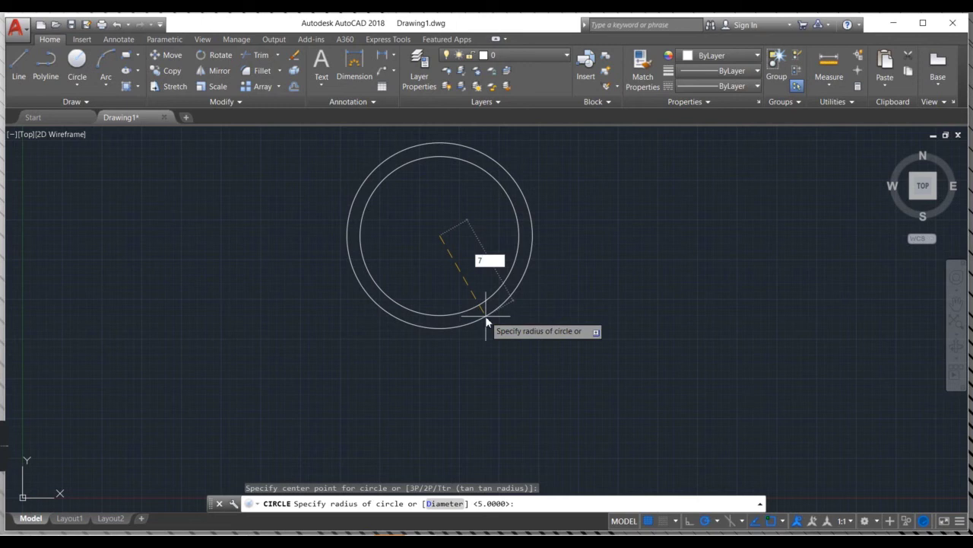
key(Return)
scroll(485, 316, down, 2)
middle_drag(591, 306, 556, 352)
key(Escape)
key(Escape)
key(Escape)
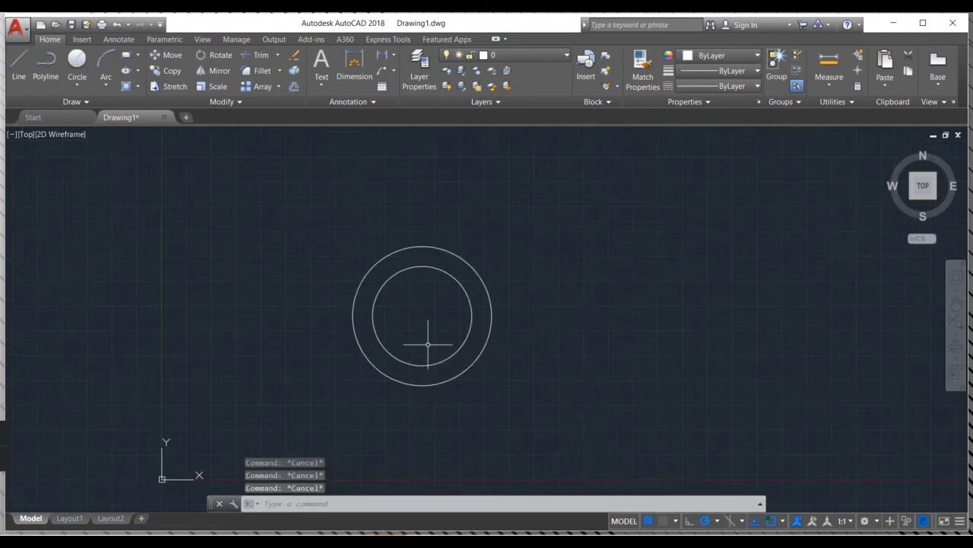
Draw a 20-unit vertical line upward from the circles' centre.
click(21, 76)
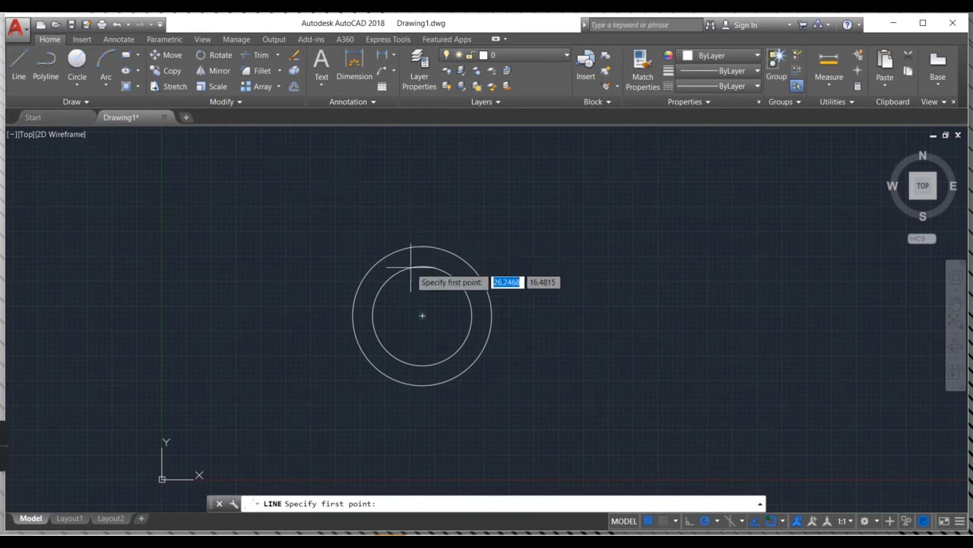
click(422, 316)
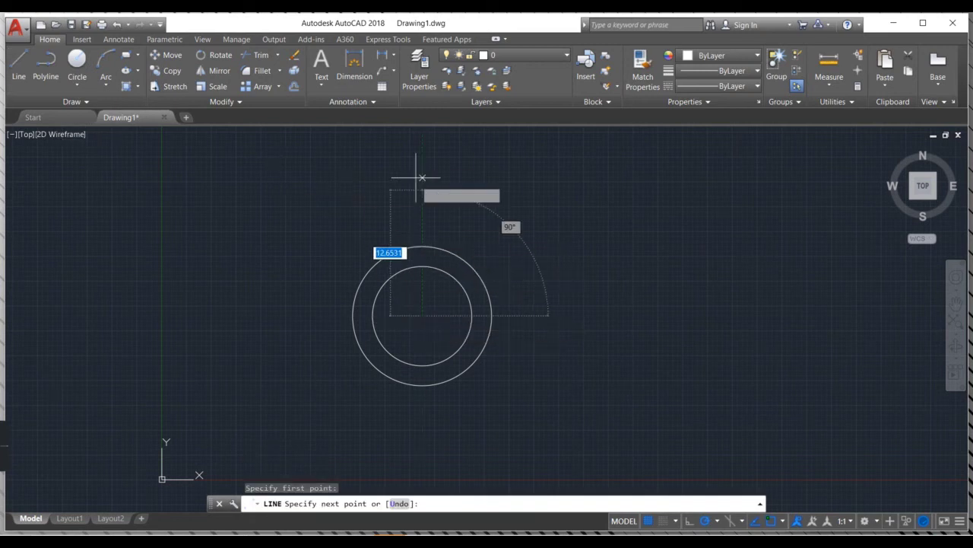
middle_drag(415, 152, 408, 207)
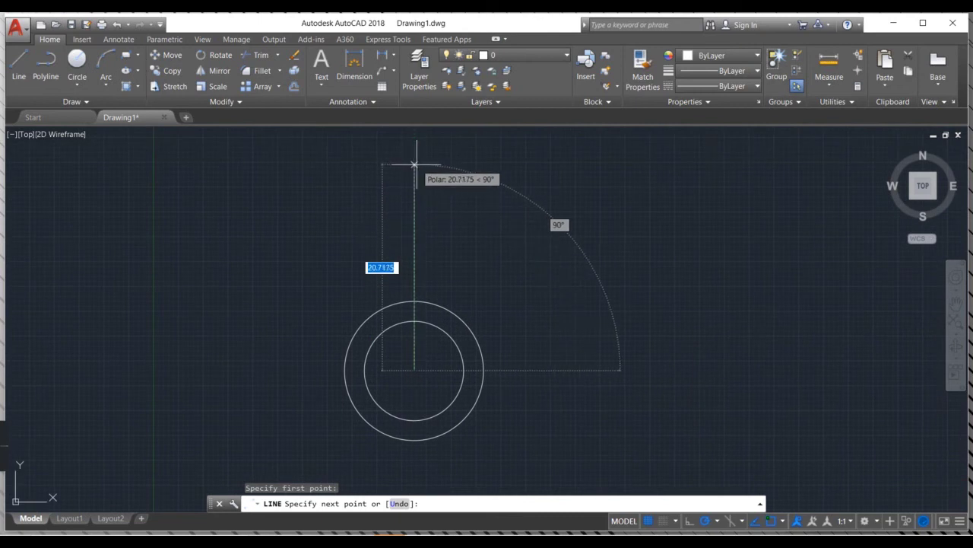
key(BackSpace)
text(20)
key(Return)
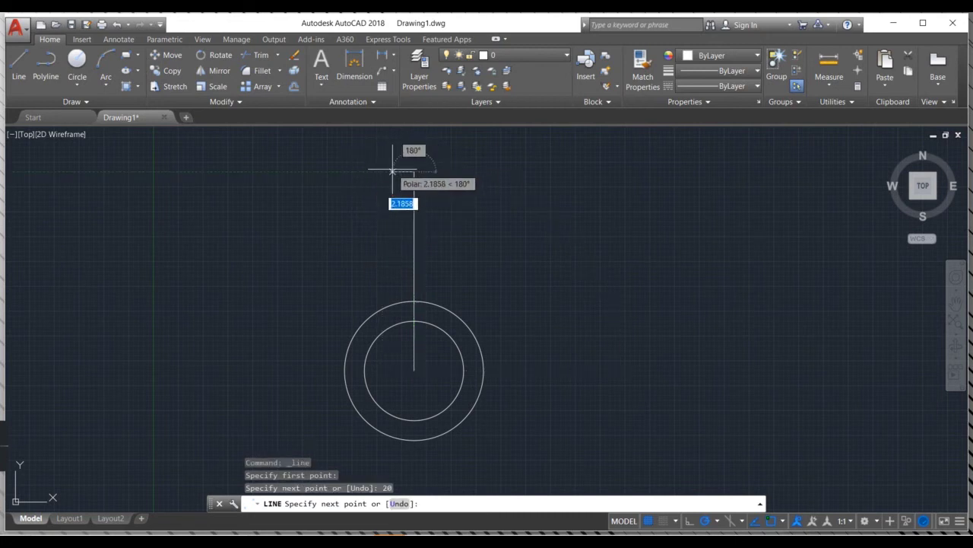
Add a 5-unit leftward segment at the top, then erase it.
text(5)
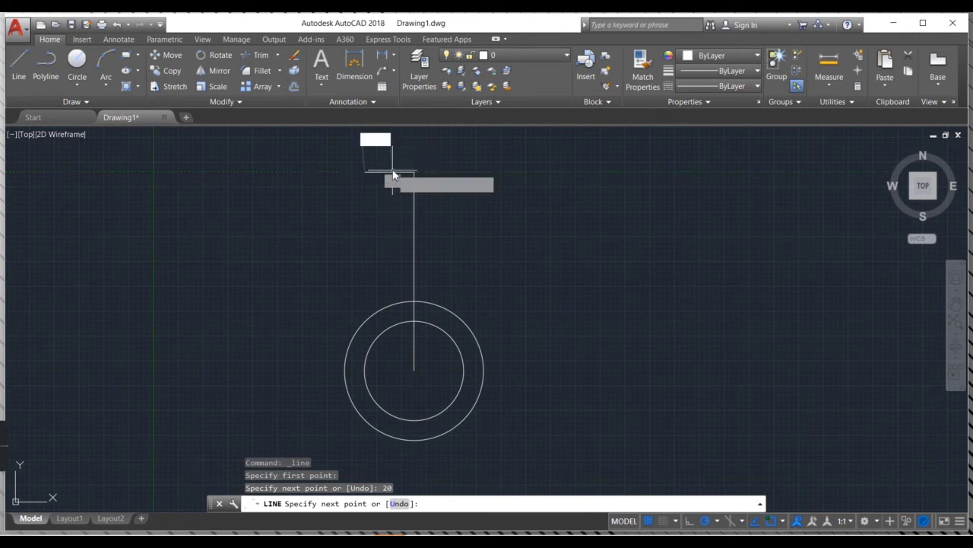
key(Return)
key(Escape)
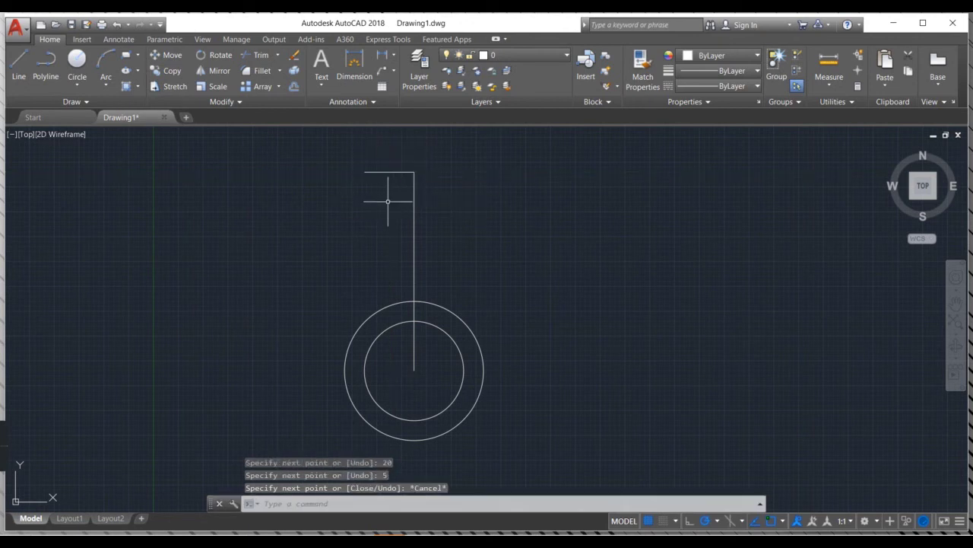
click(373, 172)
scroll(374, 171, up, 2)
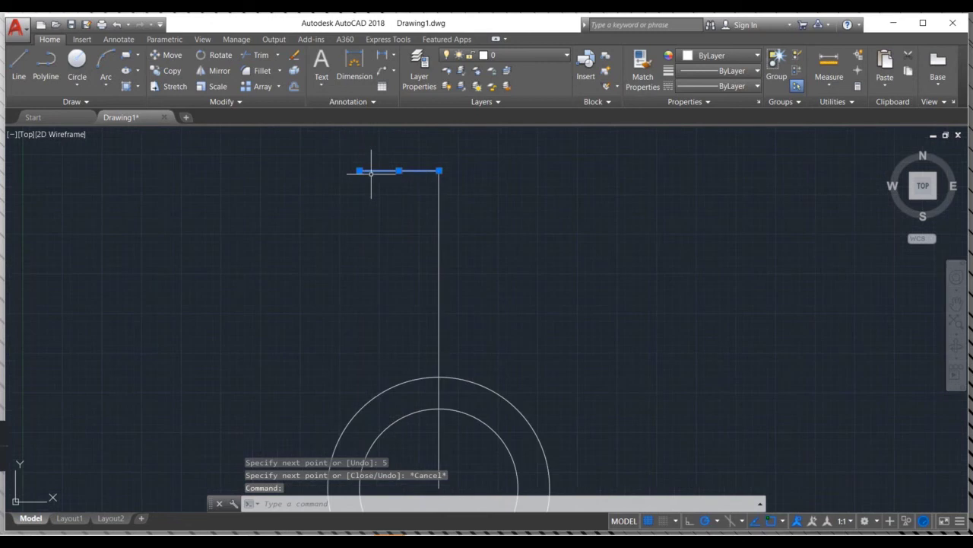
key(Delete)
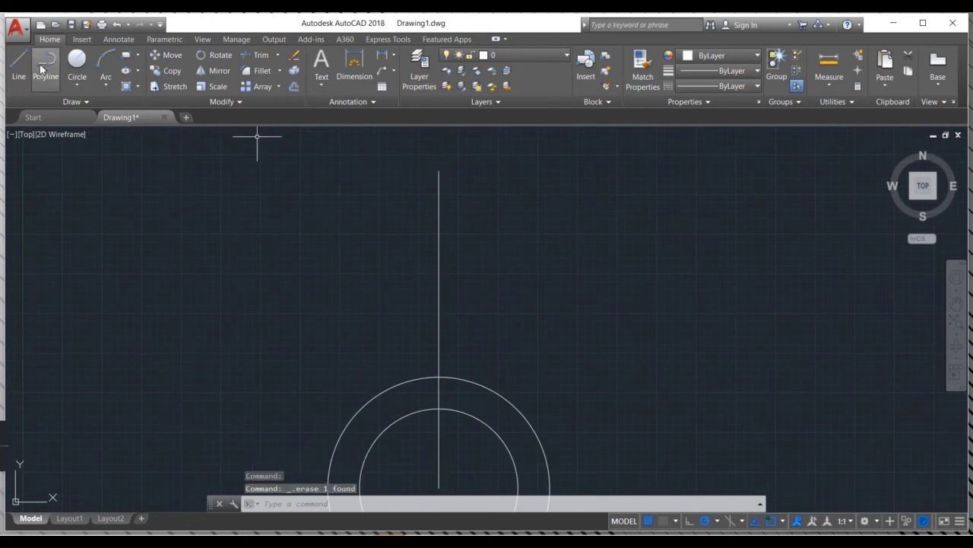
scroll(289, 273, down, 2)
Draw a horizontal guide line leftward from the inner circle's top.
click(19, 62)
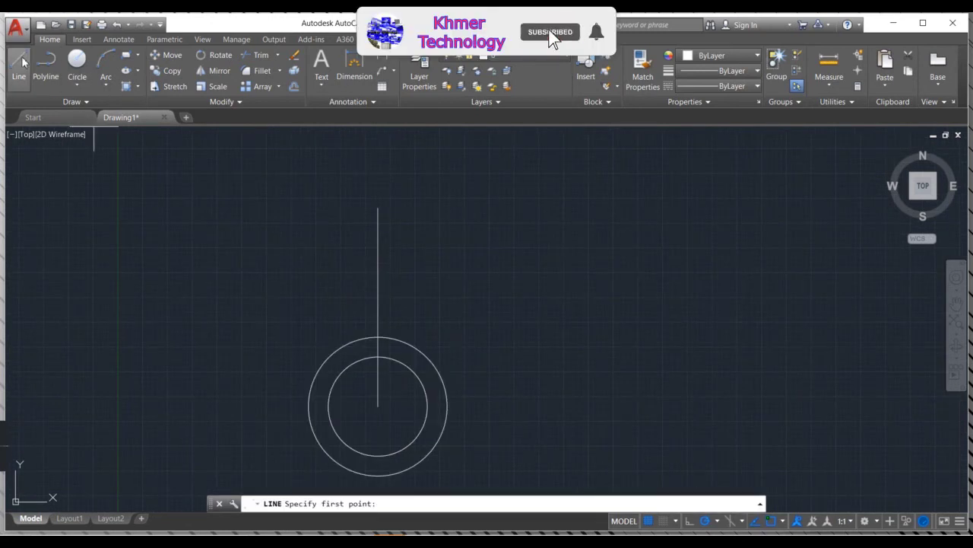
scroll(287, 306, up, 2)
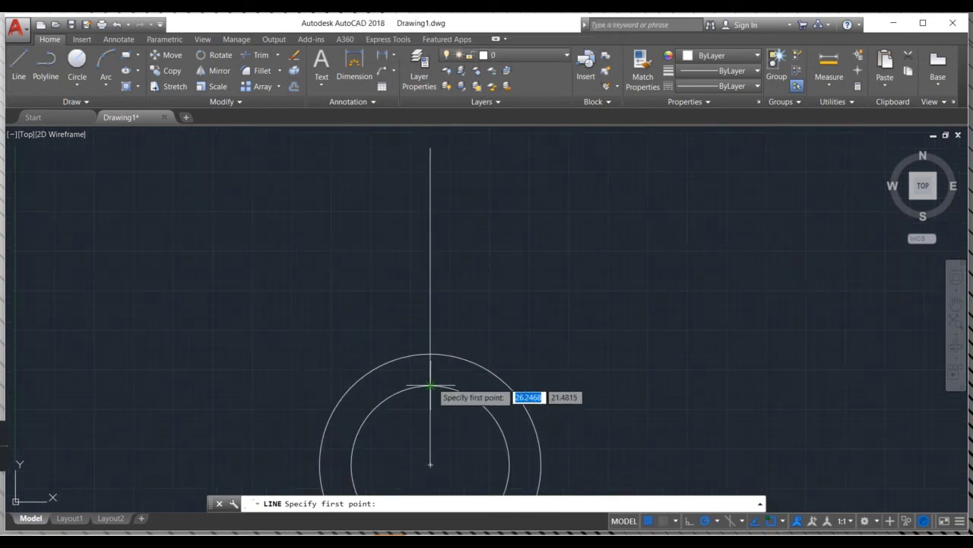
click(431, 385)
click(263, 386)
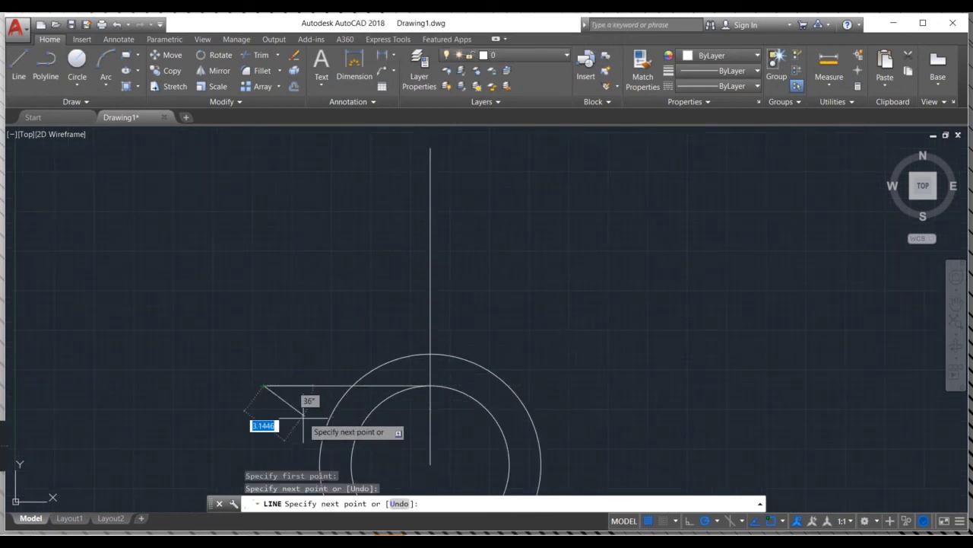
key(Escape)
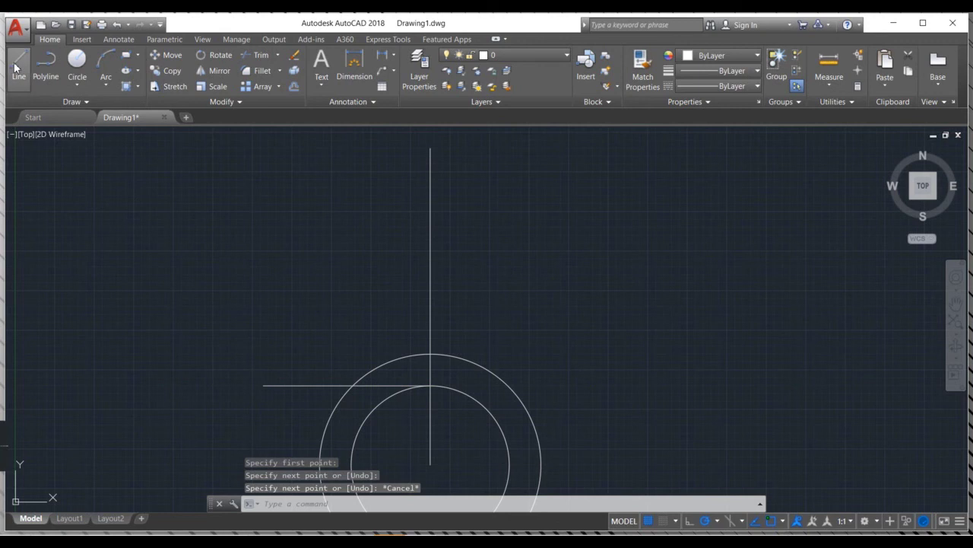
From the vertical line's top, draw a 2-unit left edge and a sloped side down to the guide.
click(17, 67)
click(430, 148)
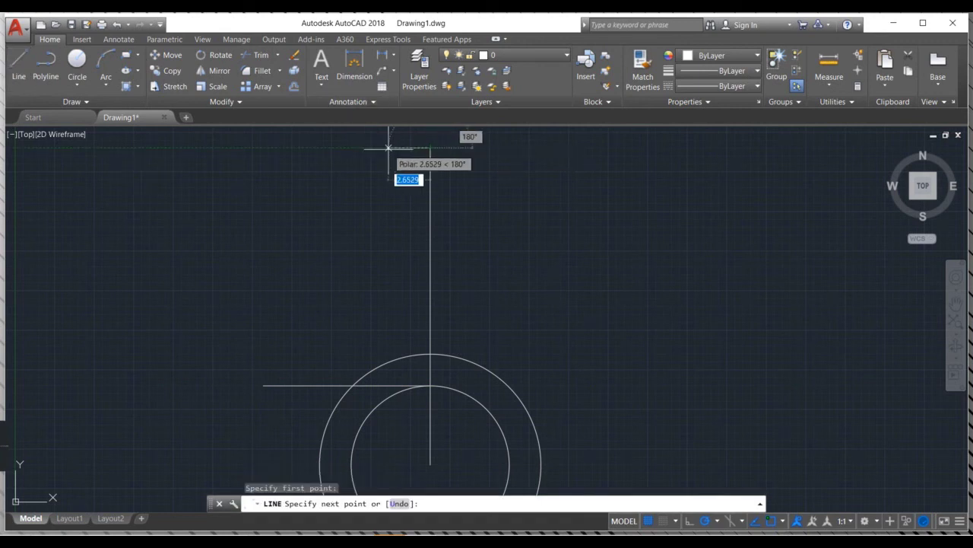
text(2)
key(Return)
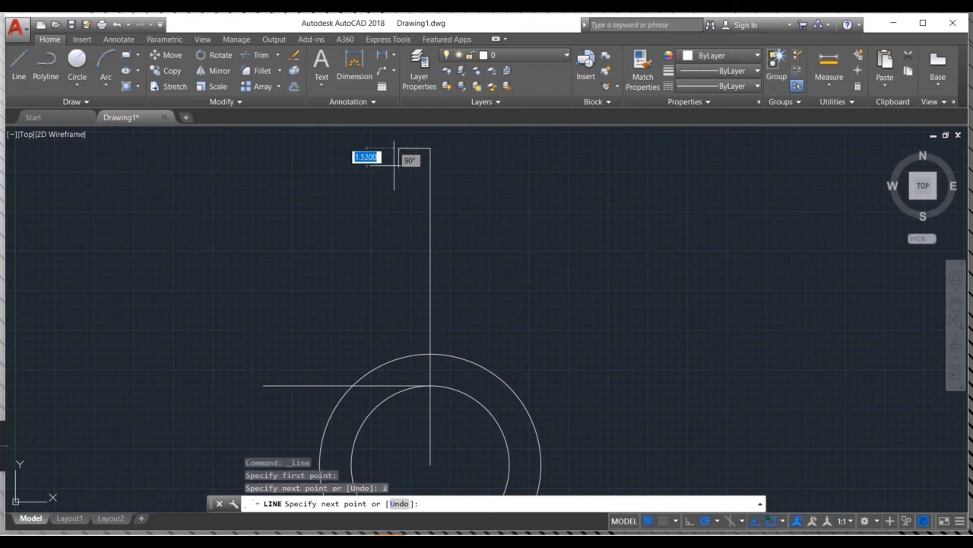
click(353, 386)
key(Escape)
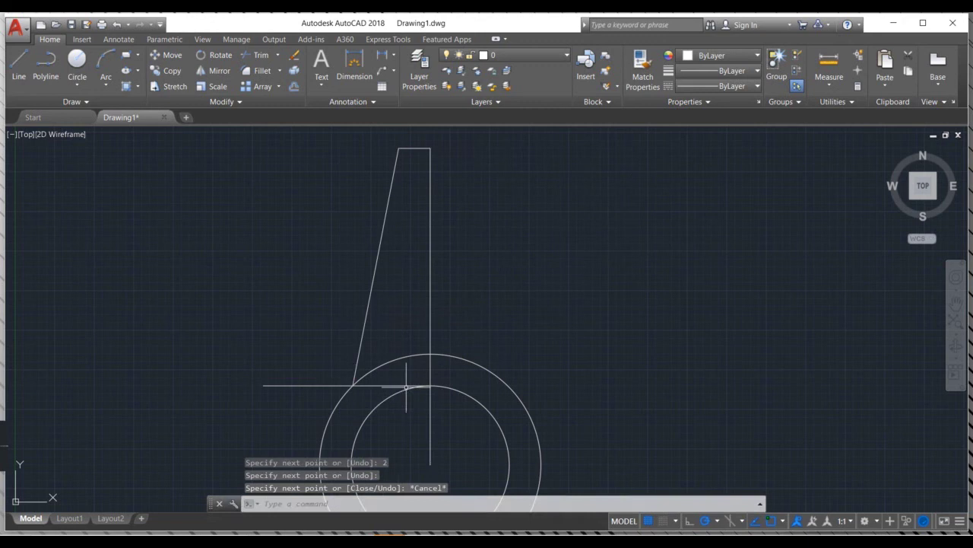
Erase the guide line and grab the vertical line's bottom grip.
click(407, 386)
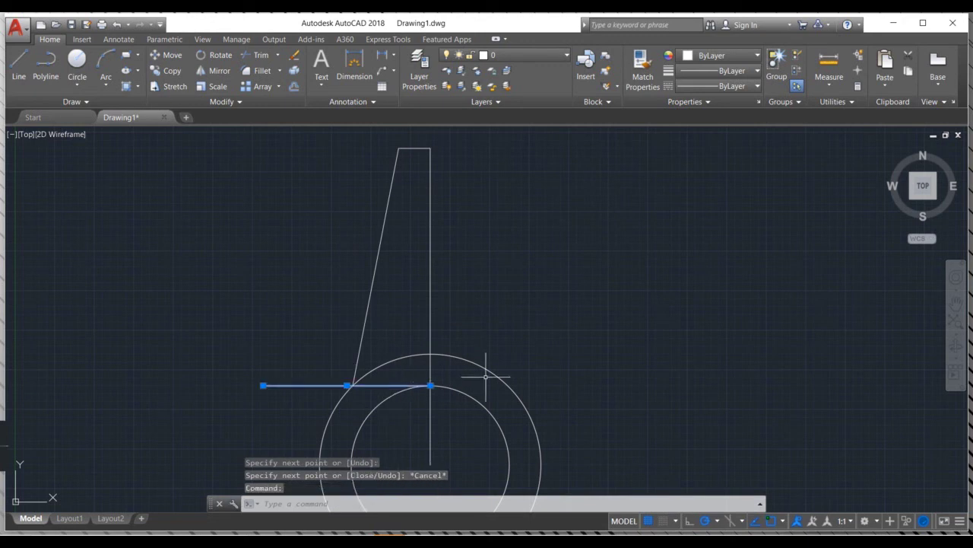
key(Delete)
scroll(481, 388, up, 1)
scroll(490, 342, up, 2)
scroll(509, 290, up, 1)
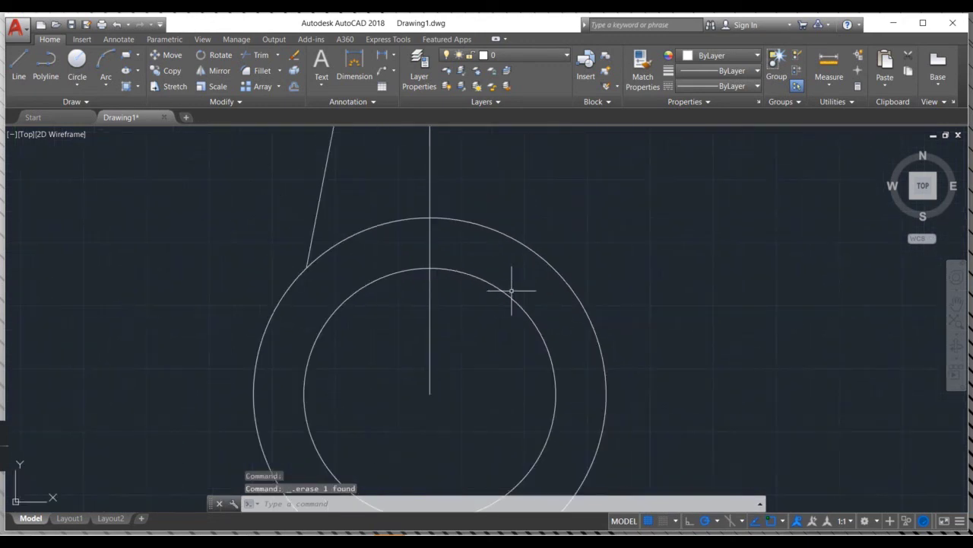
click(430, 379)
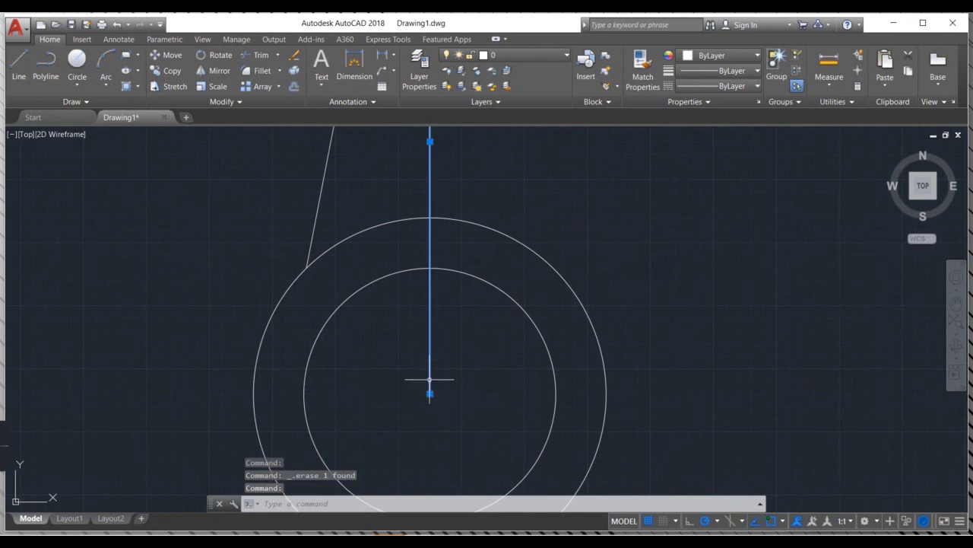
click(429, 393)
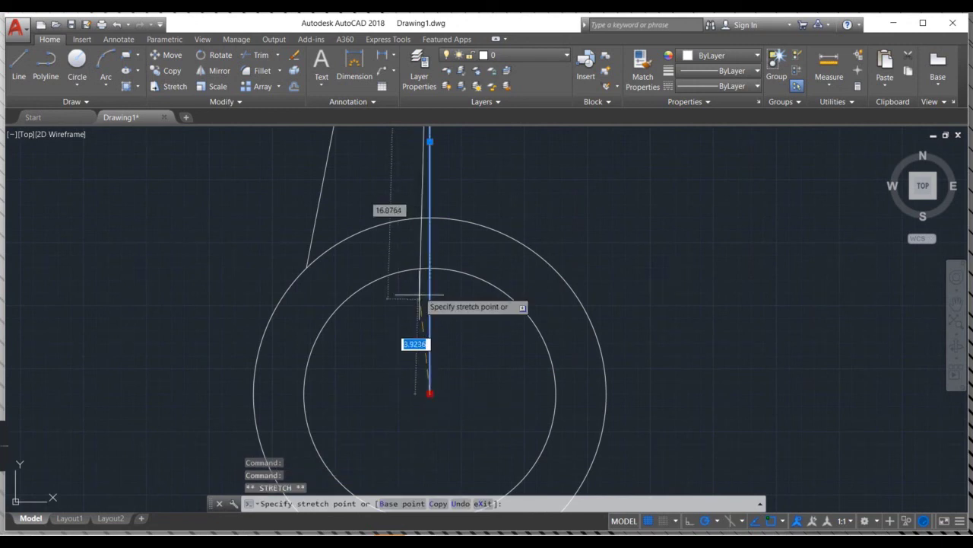
Stretch the vertical line's lower end to the outer circle's top quadrant.
click(430, 218)
key(Escape)
scroll(536, 302, down, 3)
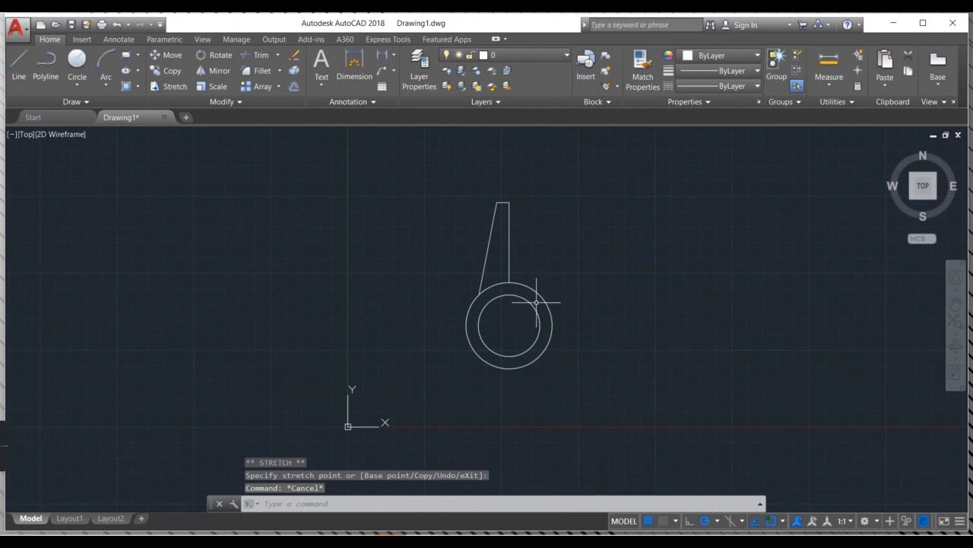
middle_drag(558, 279, 555, 310)
scroll(510, 250, up, 2)
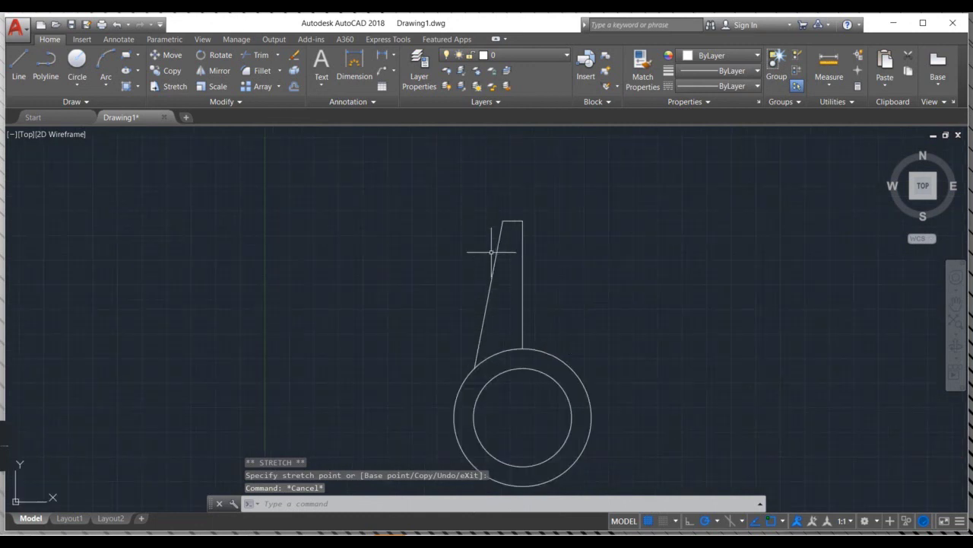
Select the slanted edge, the 2-unit top edge and the vertical line for mirroring.
click(499, 253)
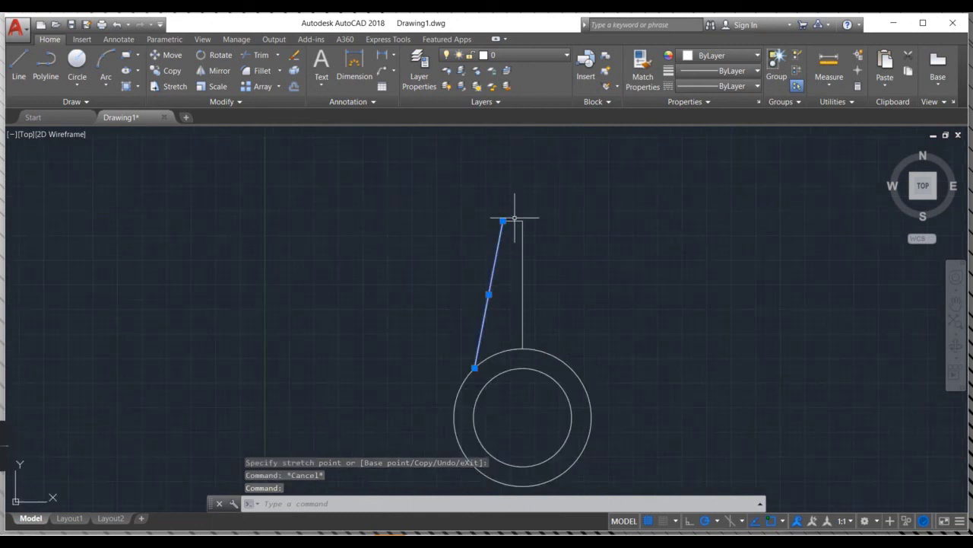
click(515, 221)
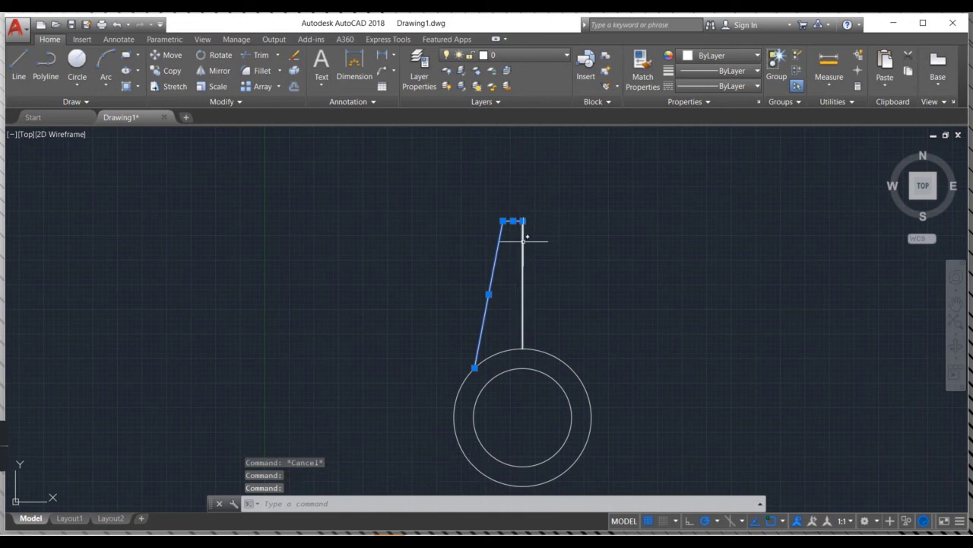
click(523, 242)
scroll(607, 273, up, 2)
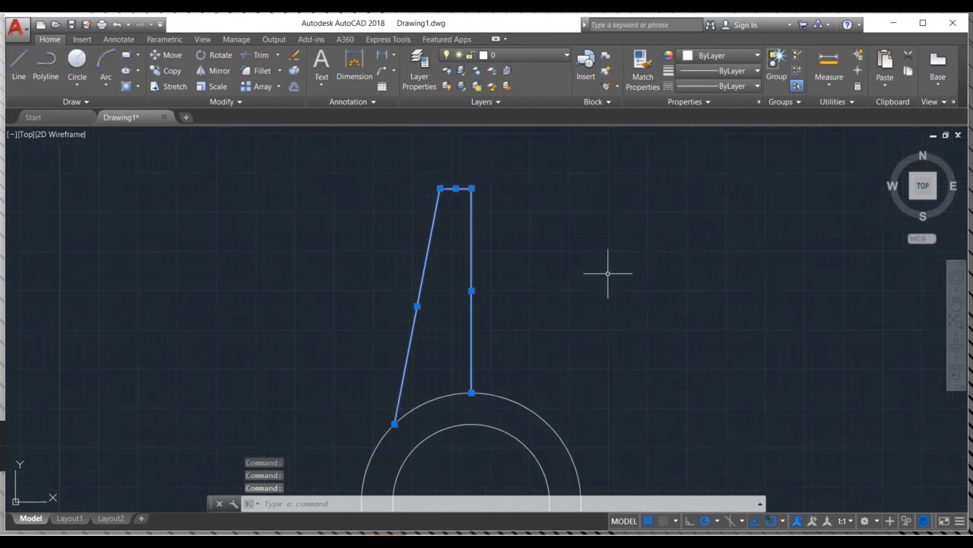
text(mi)
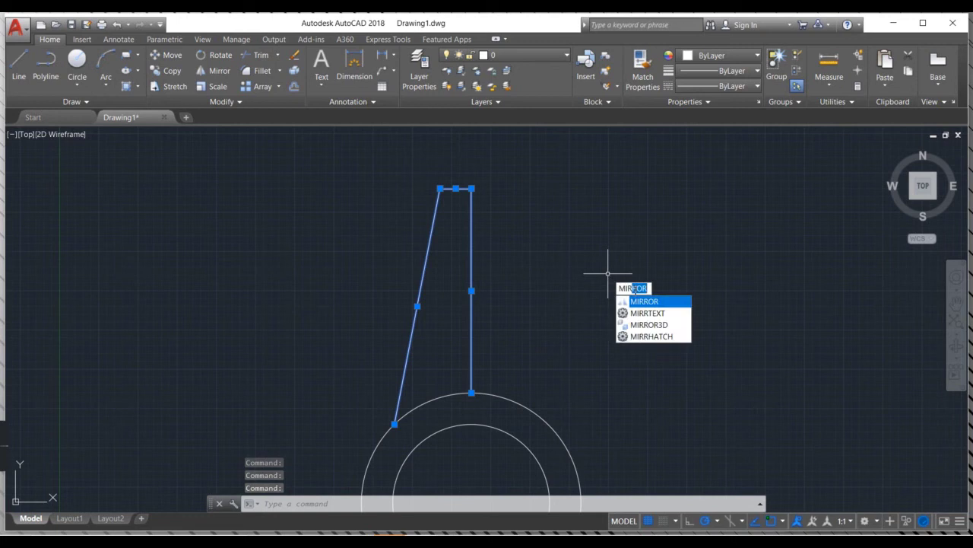
Mirror the slanted and top edges about the vertical line, keeping the originals.
key(Return)
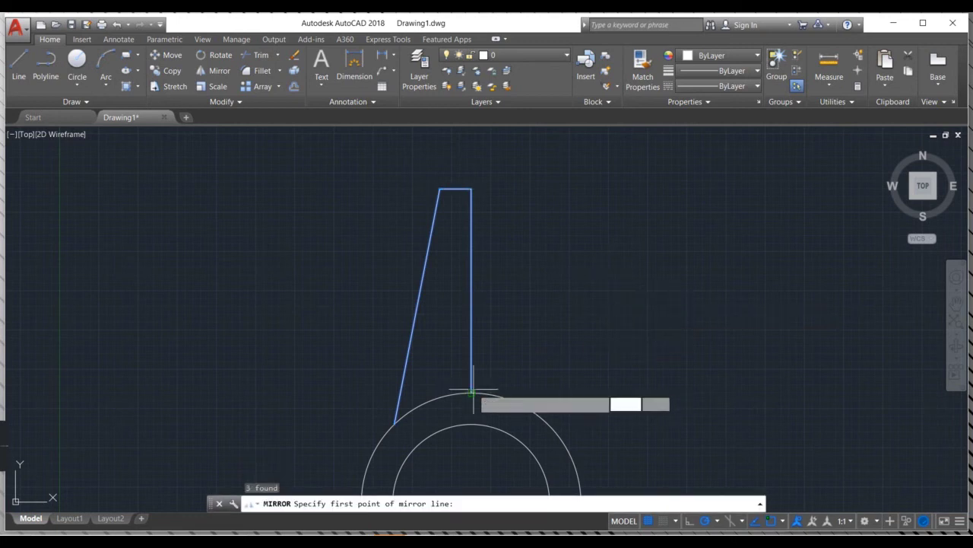
click(472, 392)
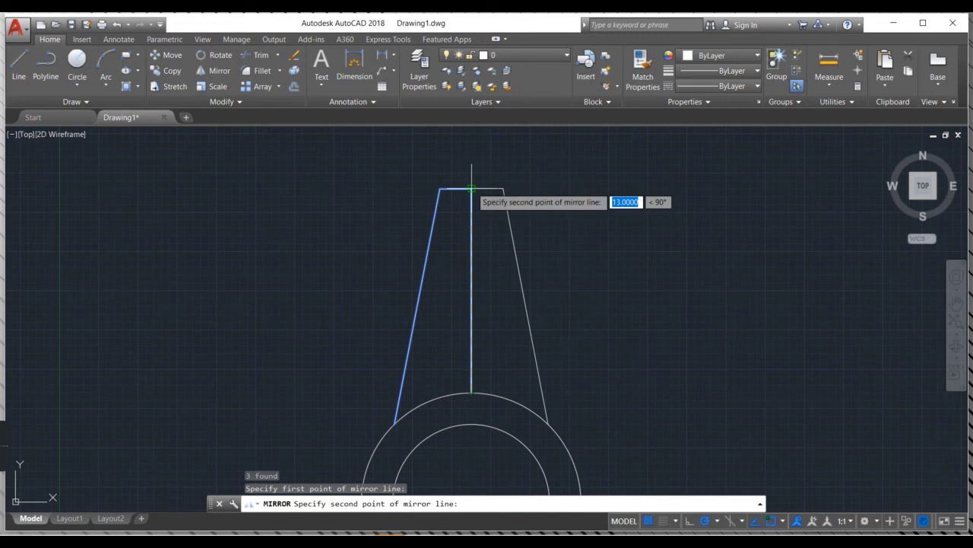
click(471, 188)
click(499, 232)
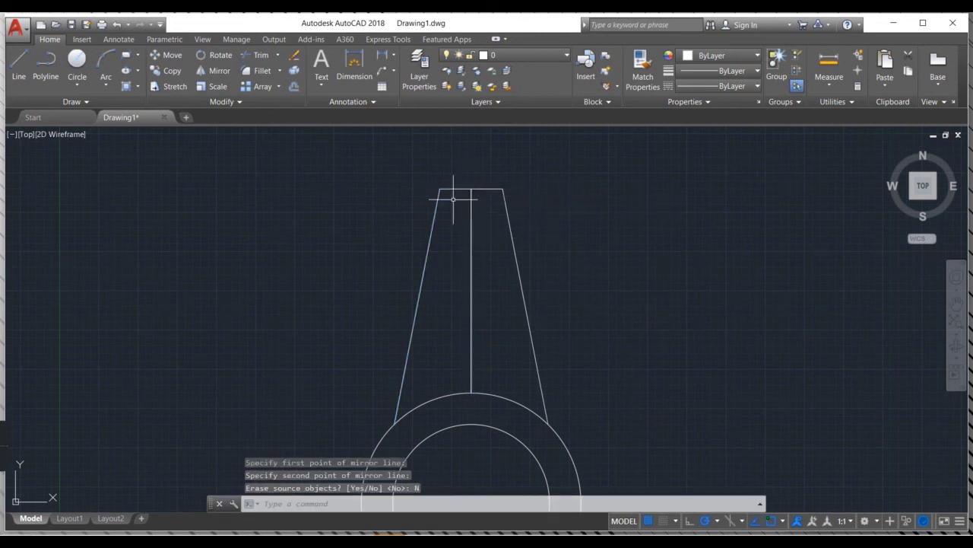
click(472, 218)
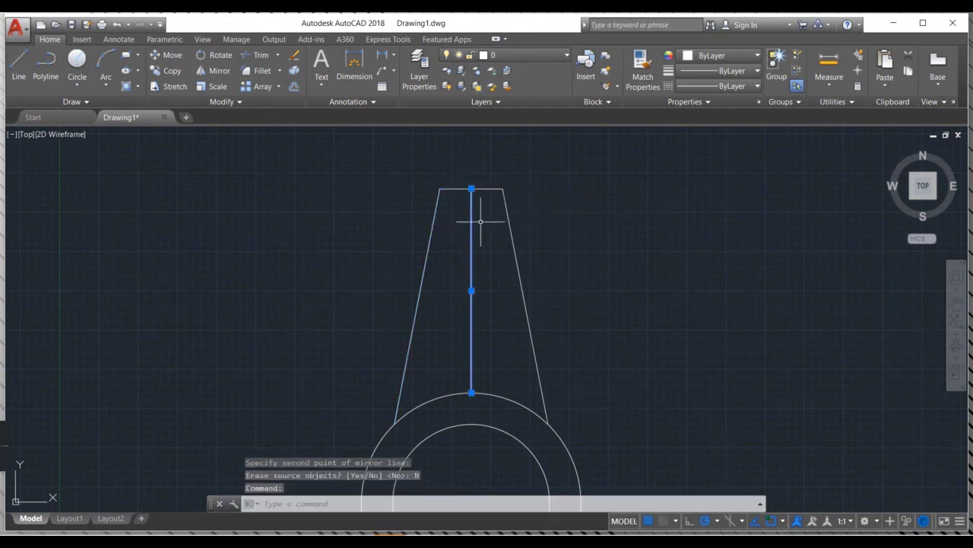
Erase the vertical line, then JOIN both slanted edges and both top edges into one polyline.
key(Delete)
click(510, 219)
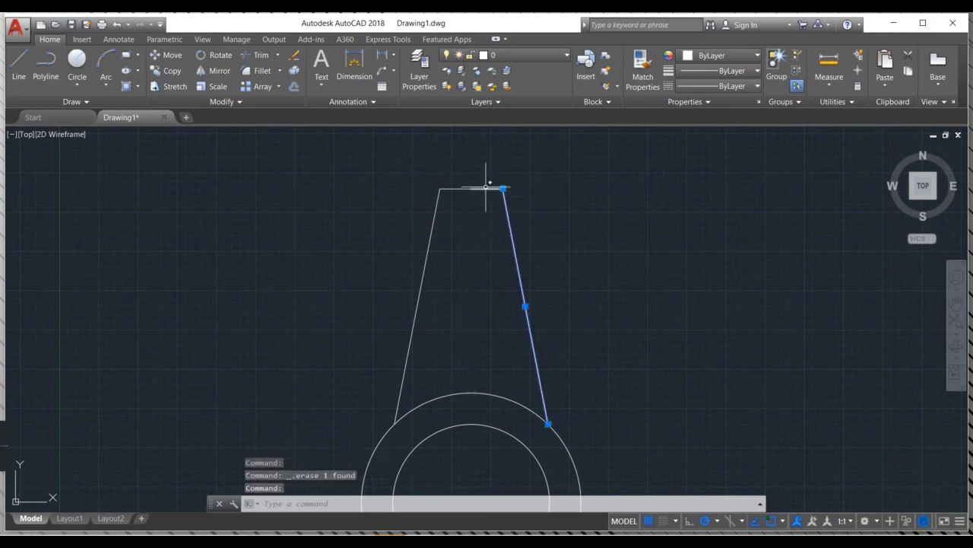
click(460, 188)
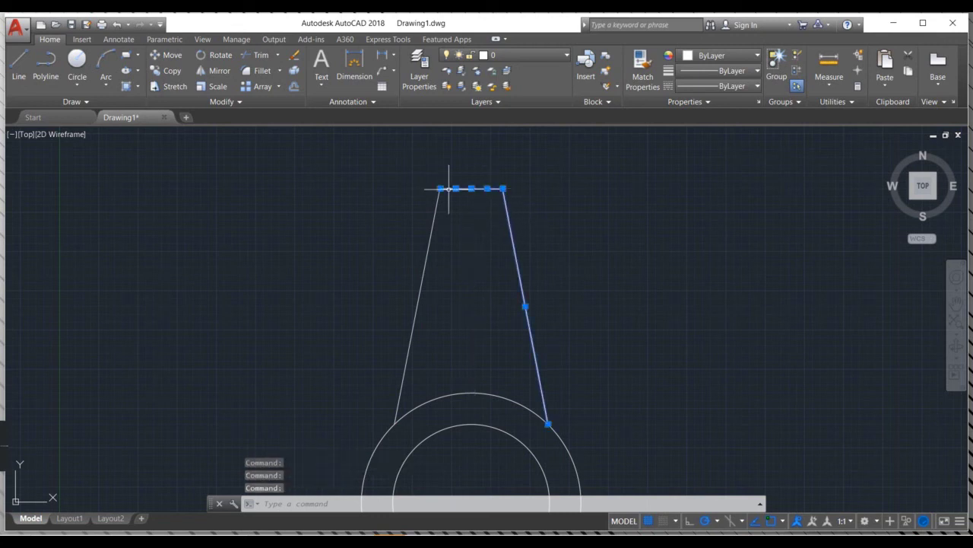
click(430, 225)
click(432, 225)
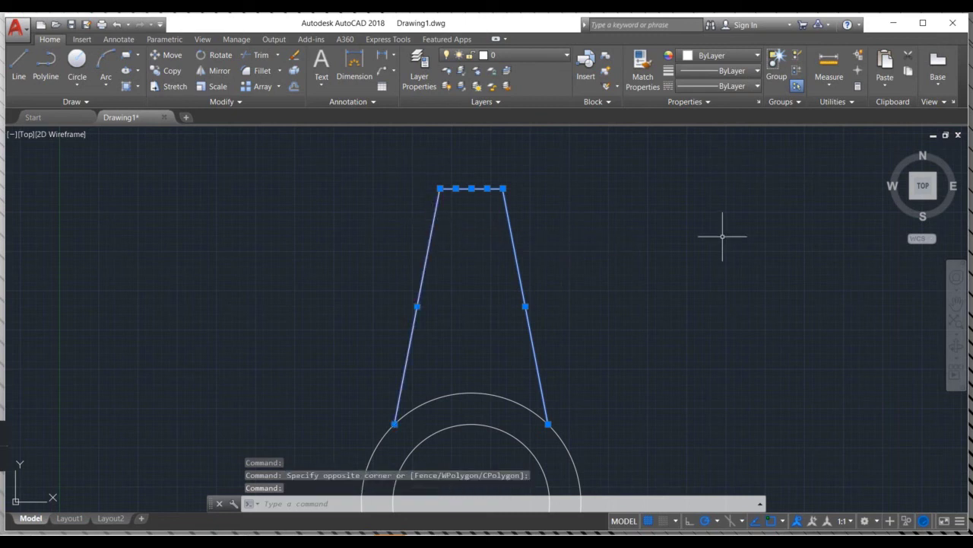
text(j)
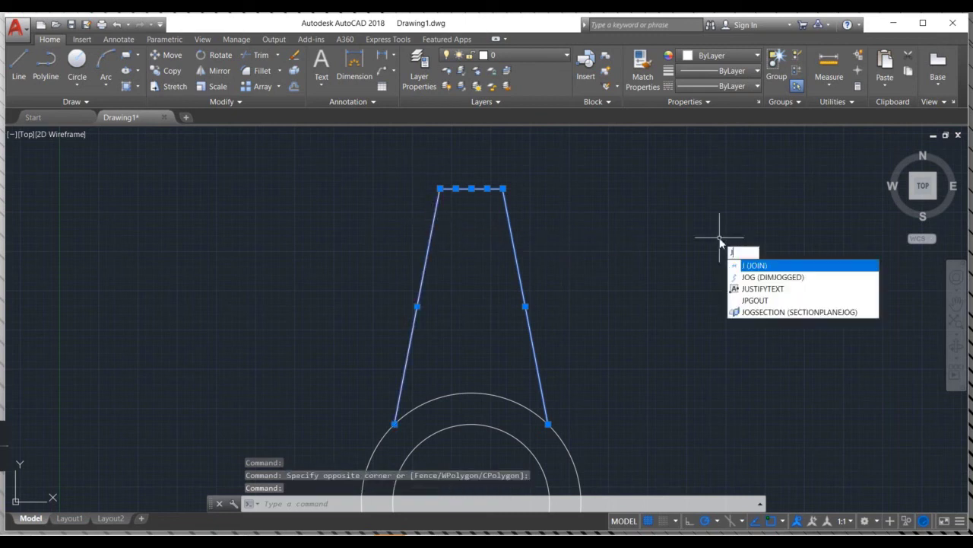
click(753, 265)
scroll(567, 268, down, 5)
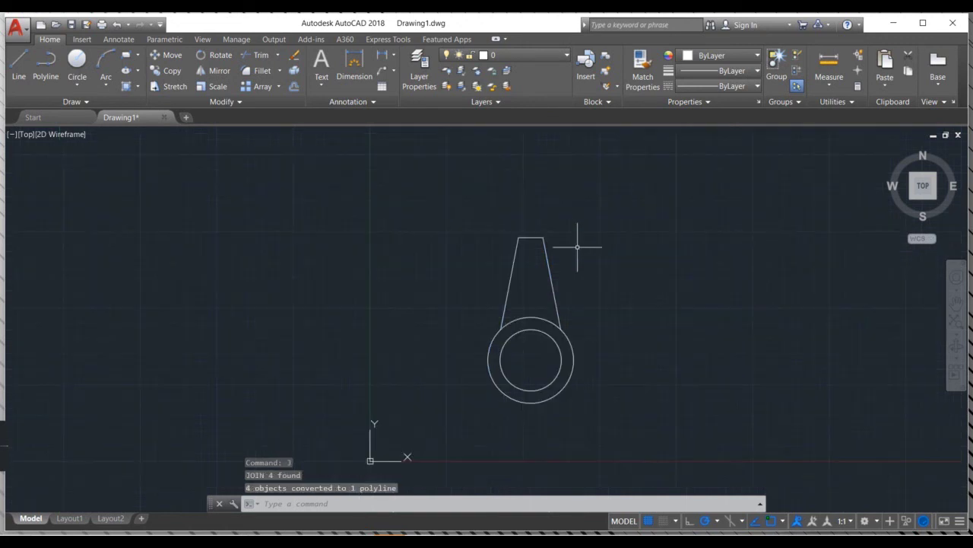
middle_drag(571, 245, 469, 200)
Start ARRAYPOLAR on the arm polyline, centred on the circles' centre, with 3 items.
click(447, 214)
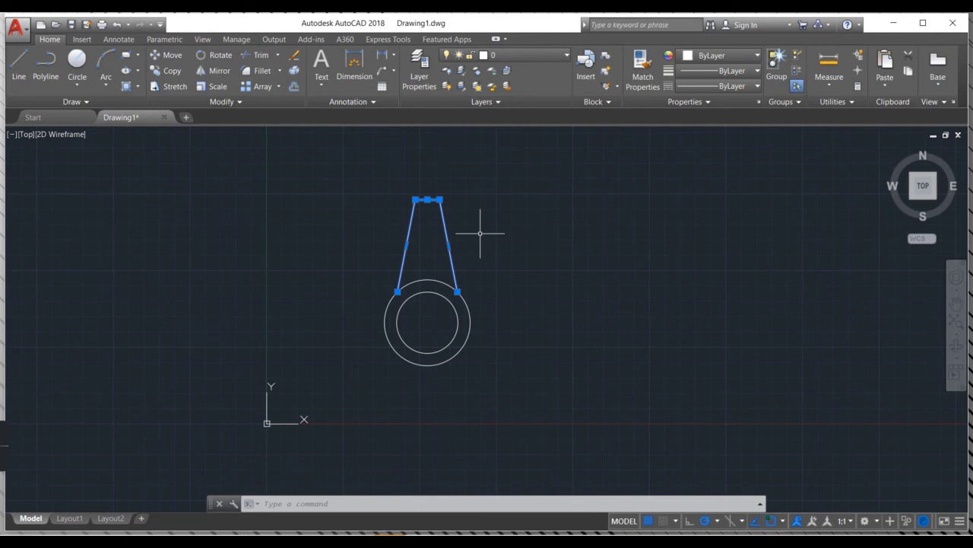
text(arra)
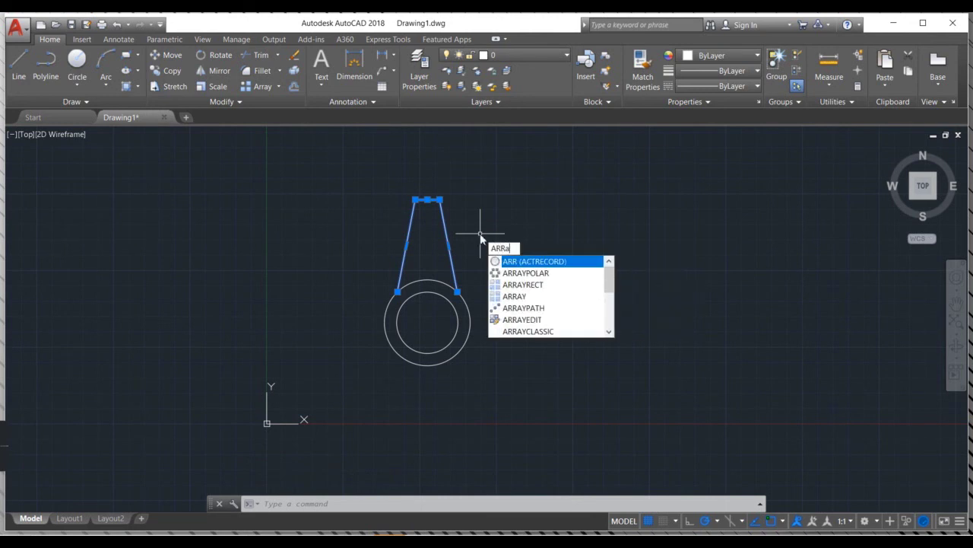
text(y)
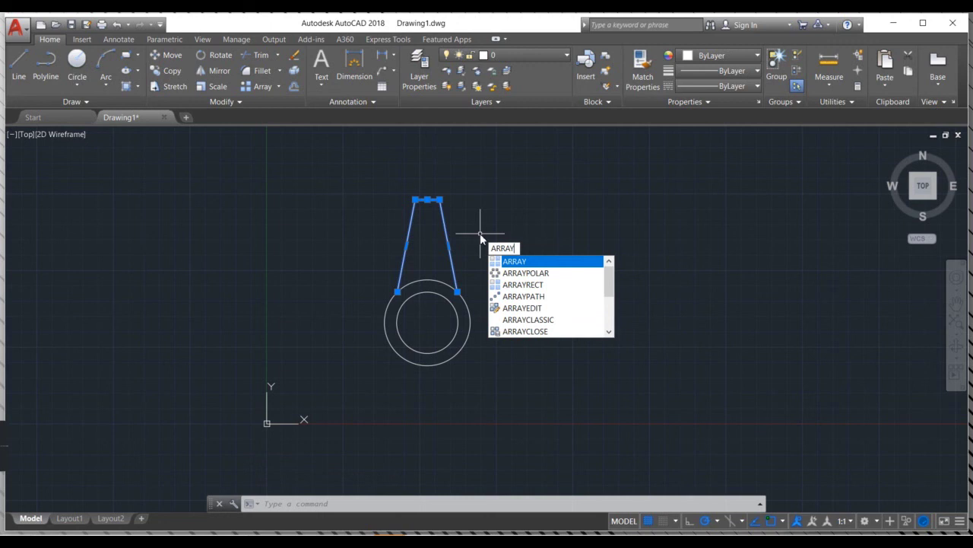
text(p)
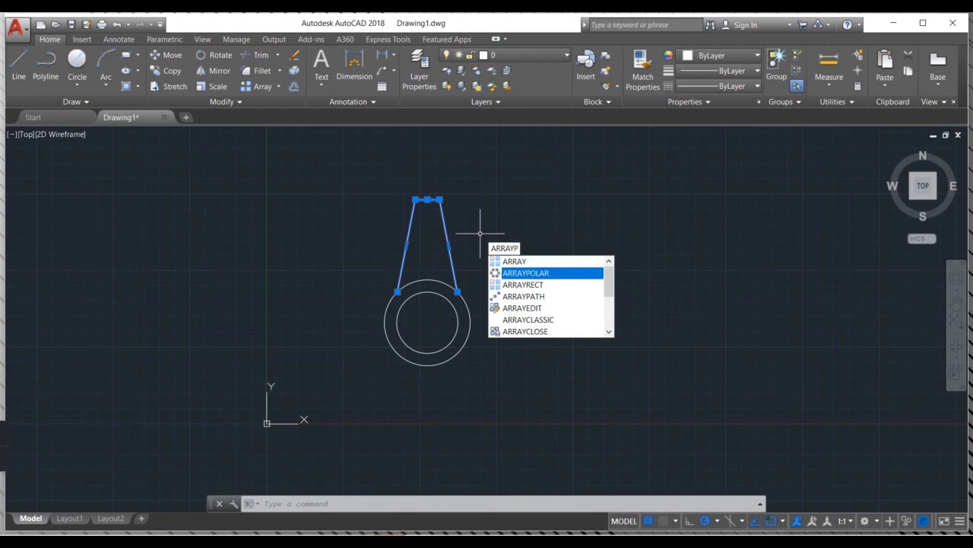
key(Return)
click(427, 322)
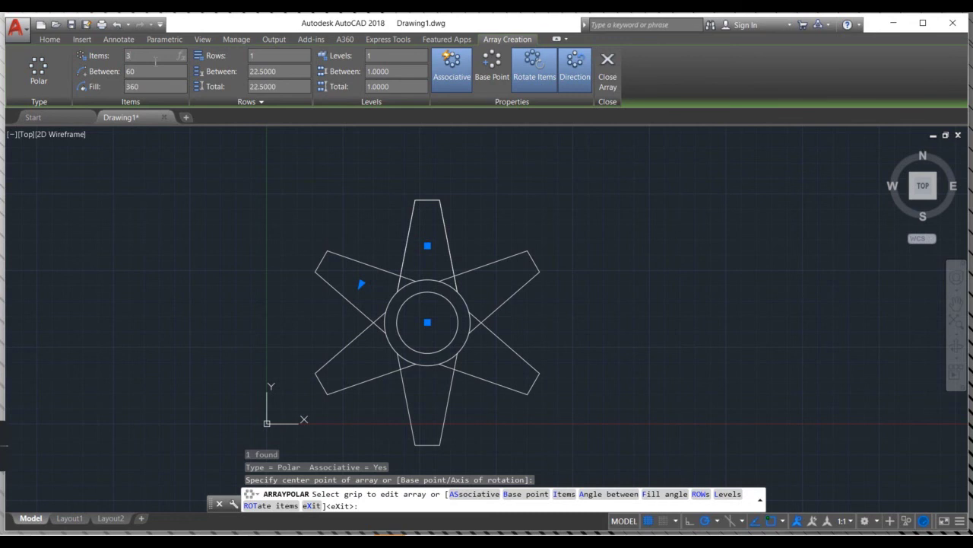
Commit the three-item polar array with Close Array.
click(611, 77)
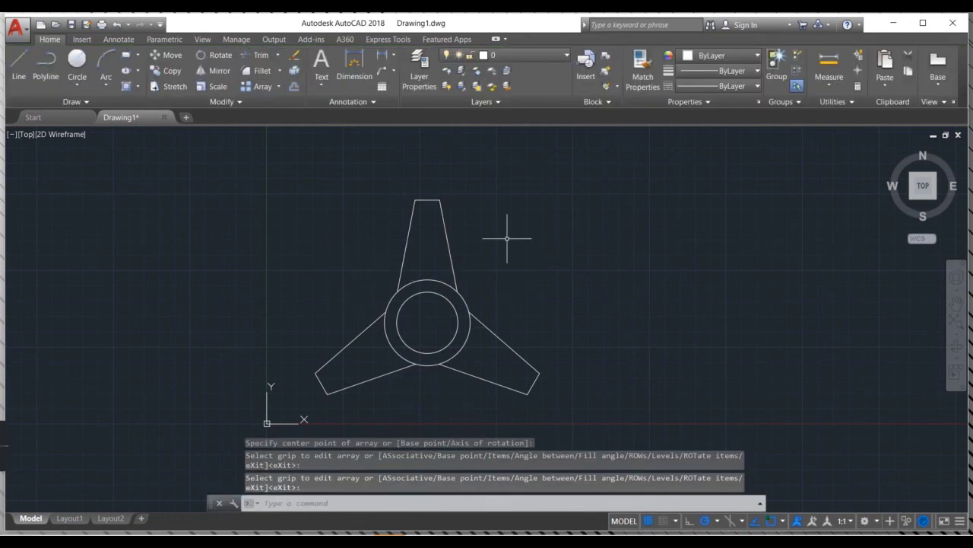
middle_drag(426, 329, 436, 265)
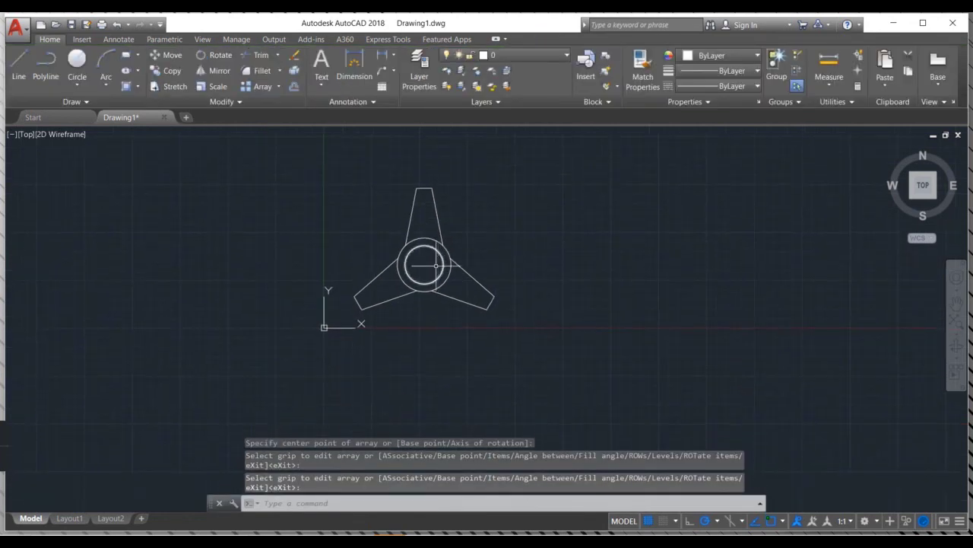
scroll(436, 265, up, 2)
scroll(436, 266, down, 2)
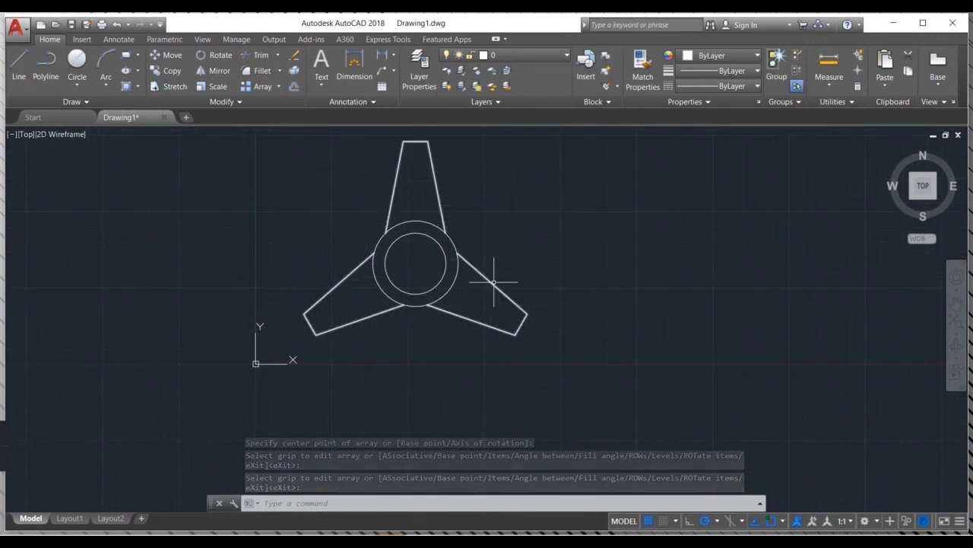
Window-select the finished part to check it, then deselect and centre it in view.
click(567, 359)
click(267, 145)
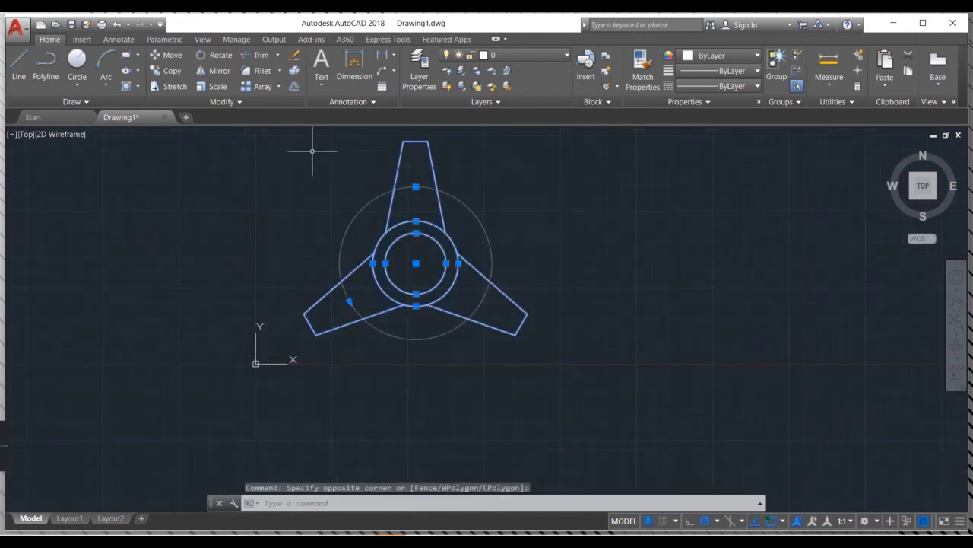
scroll(383, 170, down, 2)
middle_drag(460, 203, 467, 224)
click(521, 226)
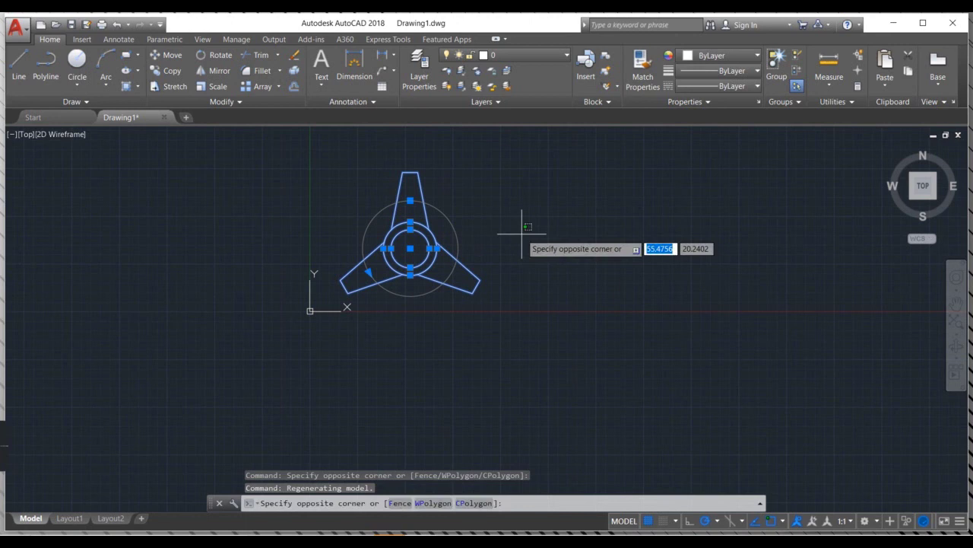
key(Escape)
key(Escape)
scroll(522, 233, up, 2)
mouse_move(514, 233)
middle_down()
mouse_move(508, 259)
mouse_move(526, 258)
middle_up()
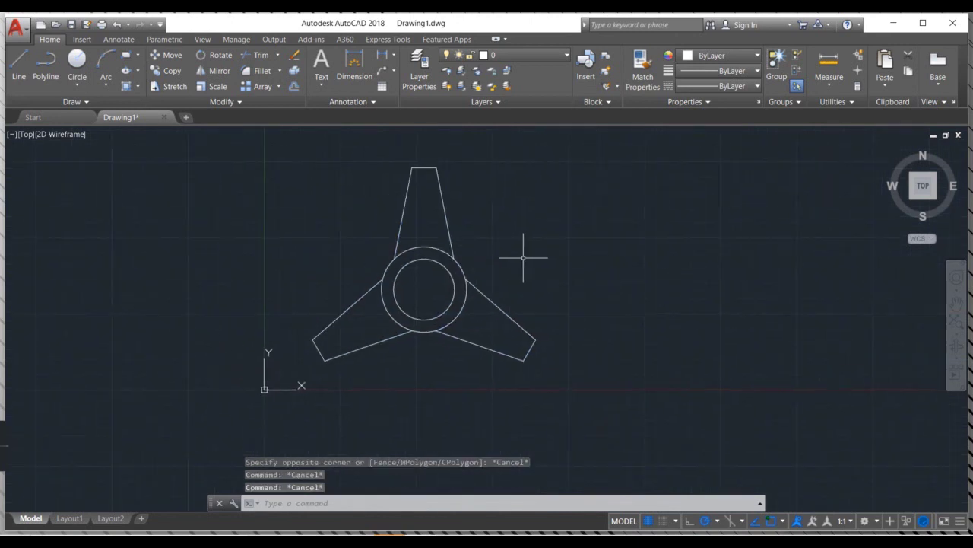